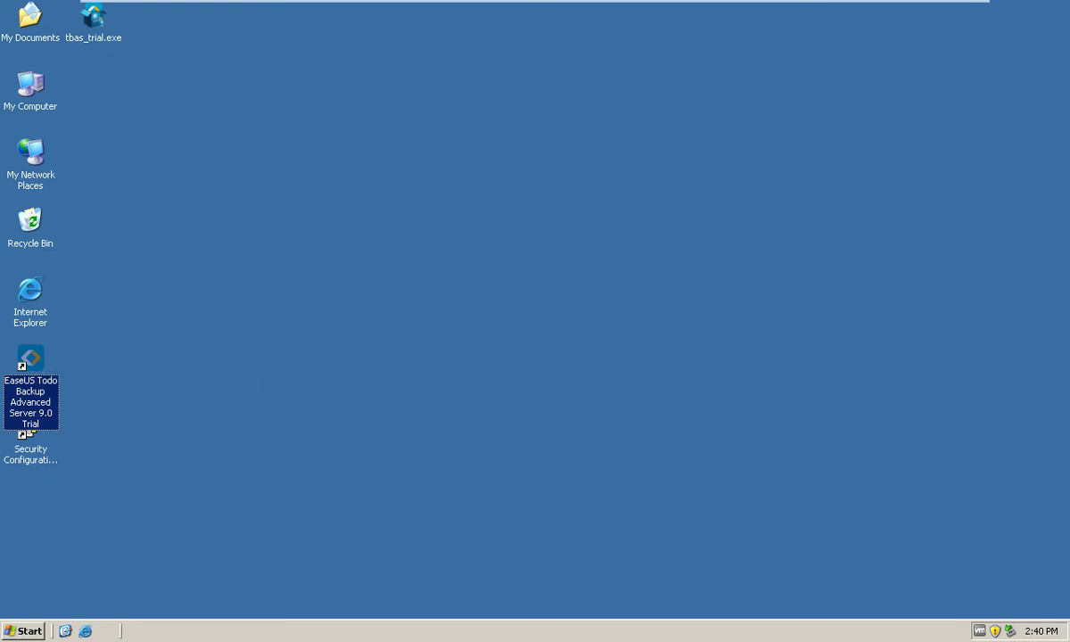
Launch EaseUS Todo Backup from the desktop and start a new file backup plan.
{"action": "right_click", "coordinate": [33, 352]}
{"action": "left_click", "coordinate": [72, 363]}
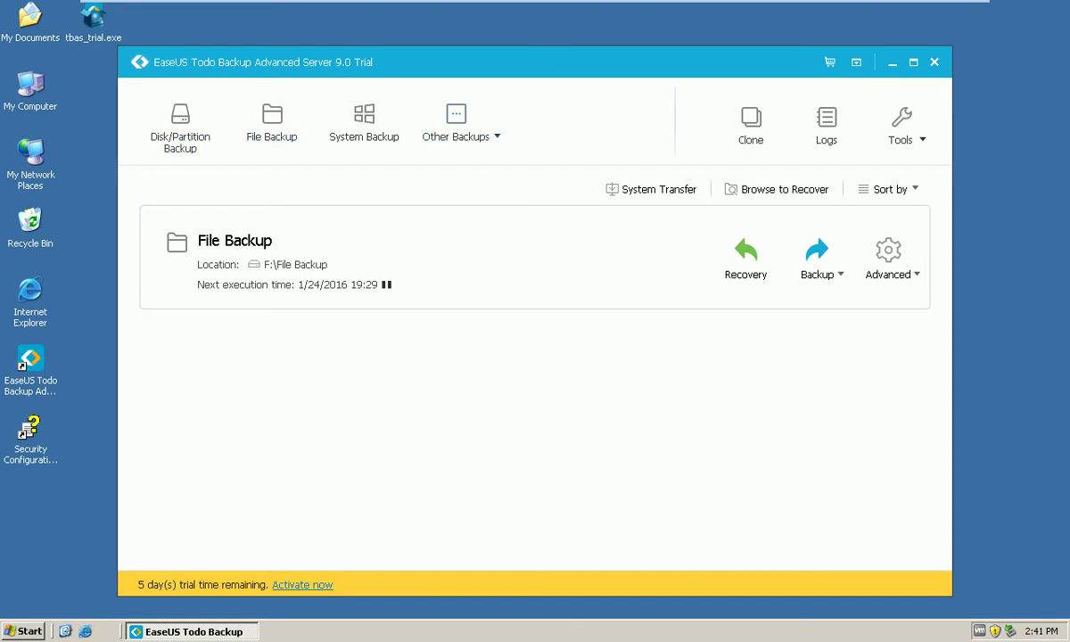
{"action": "left_click", "coordinate": [456, 120]}
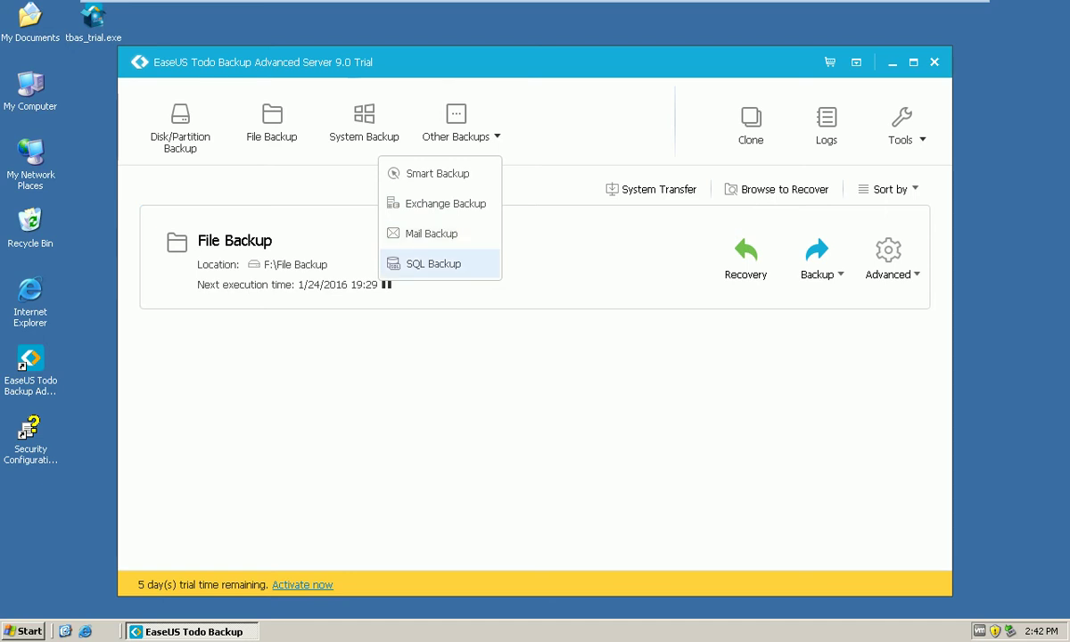
{"action": "key", "text": "Escape"}
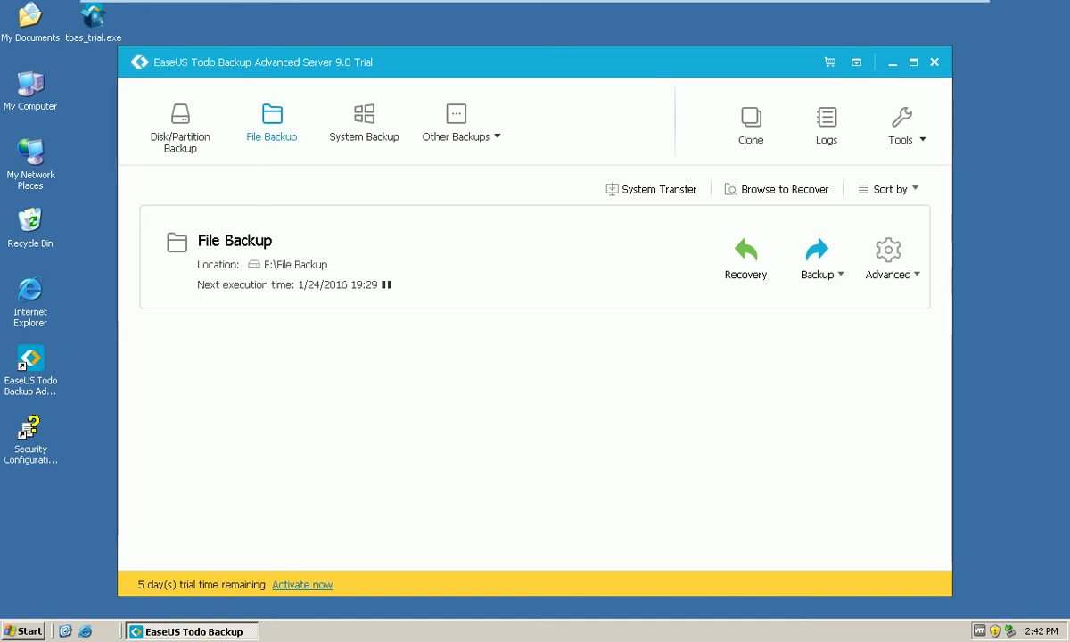
{"action": "left_click", "coordinate": [272, 120]}
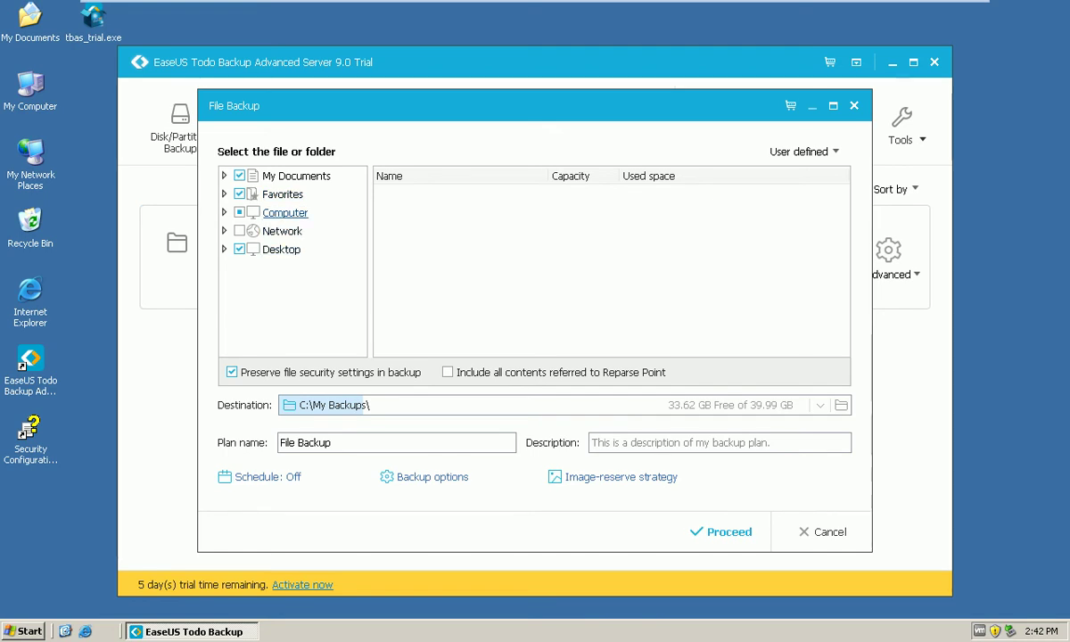
Include all folders of Local Disk (E:) in the file backup's source selection.
{"action": "double_click", "coordinate": [286, 212]}
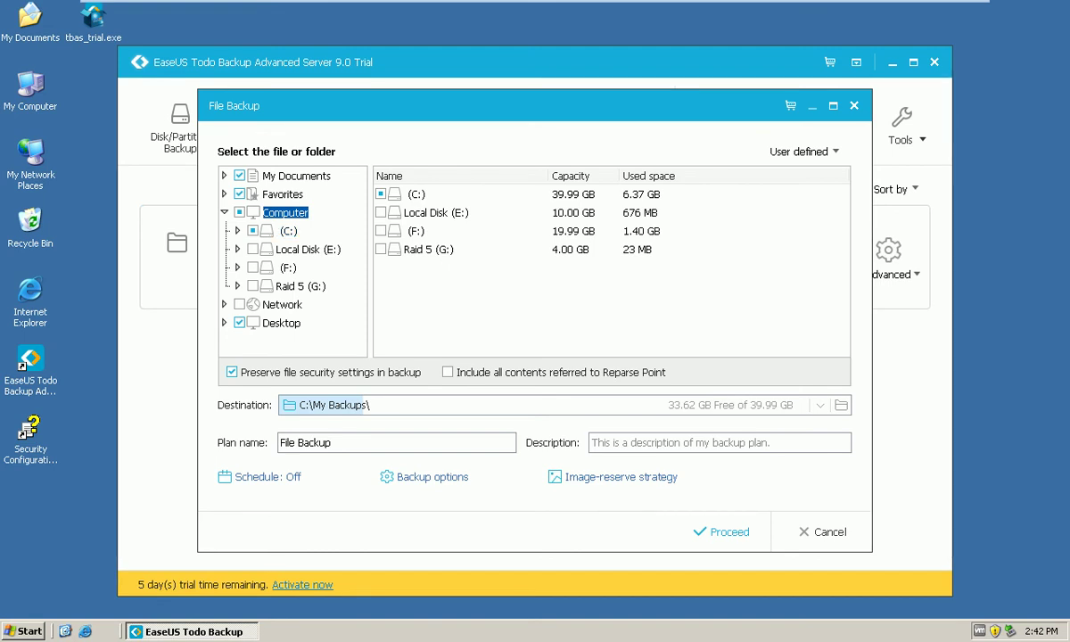
{"action": "double_click", "coordinate": [308, 250]}
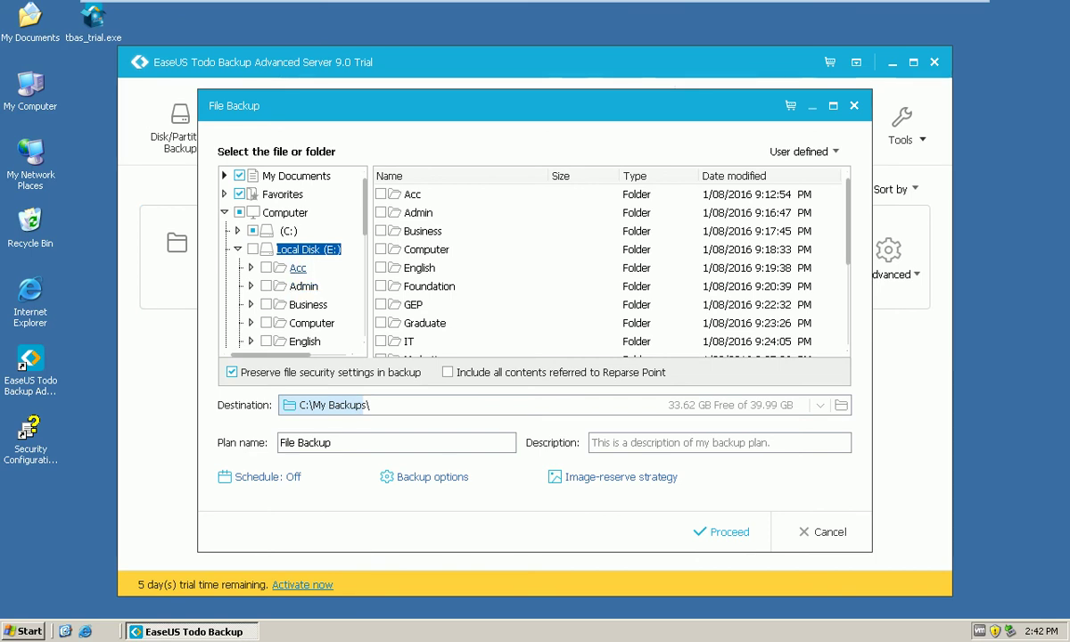
{"action": "left_click", "coordinate": [252, 249]}
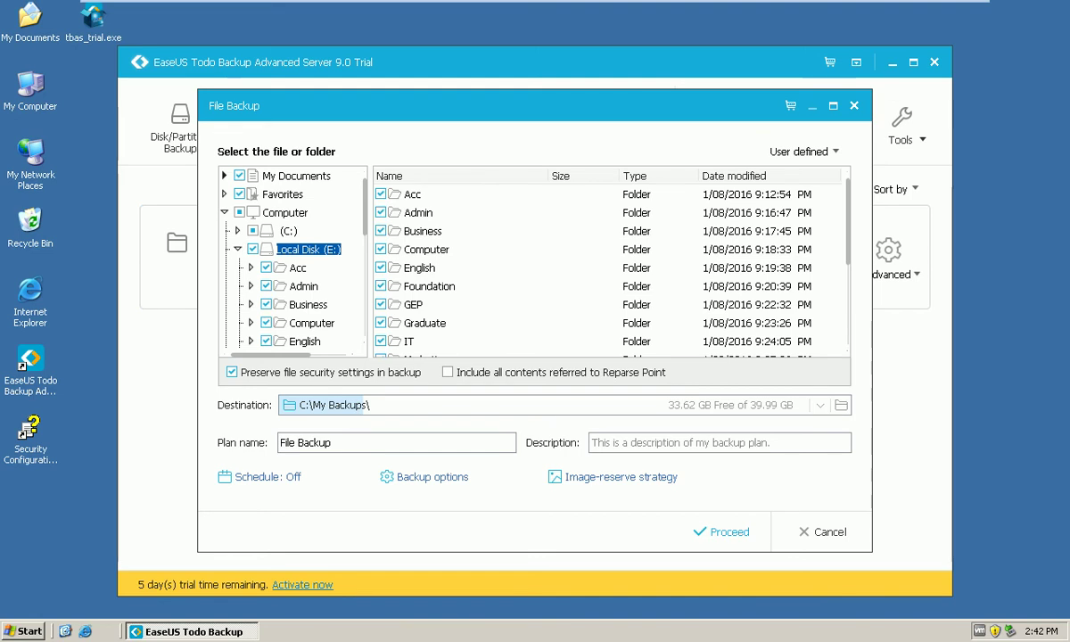
{"action": "scroll", "coordinate": [611, 267], "scroll_direction": "down", "scroll_amount": 5}
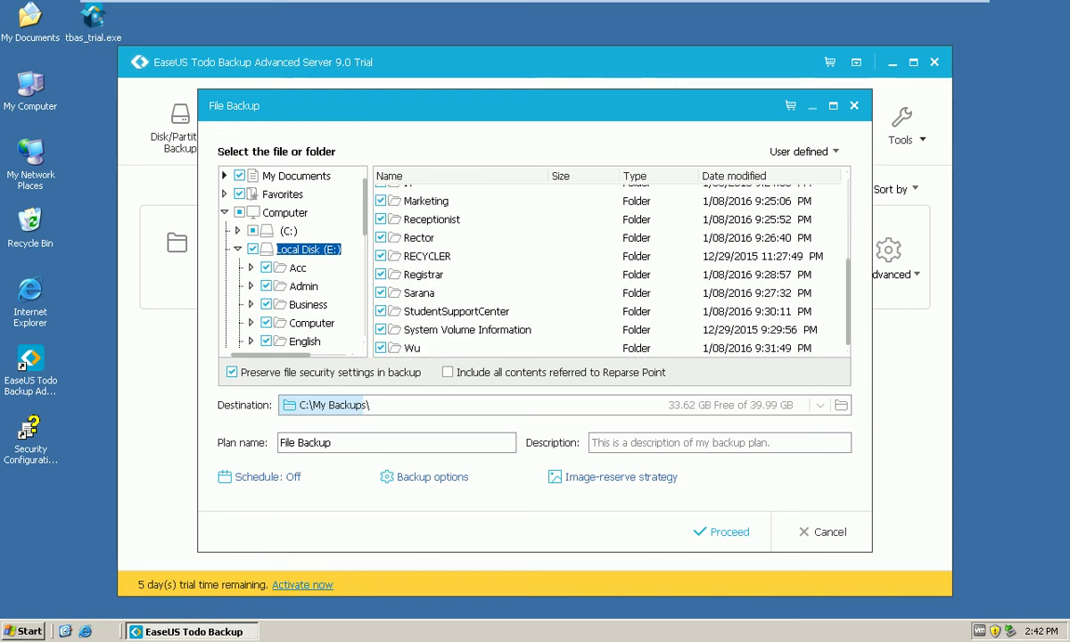
{"action": "scroll", "coordinate": [610, 268], "scroll_direction": "up", "scroll_amount": 5}
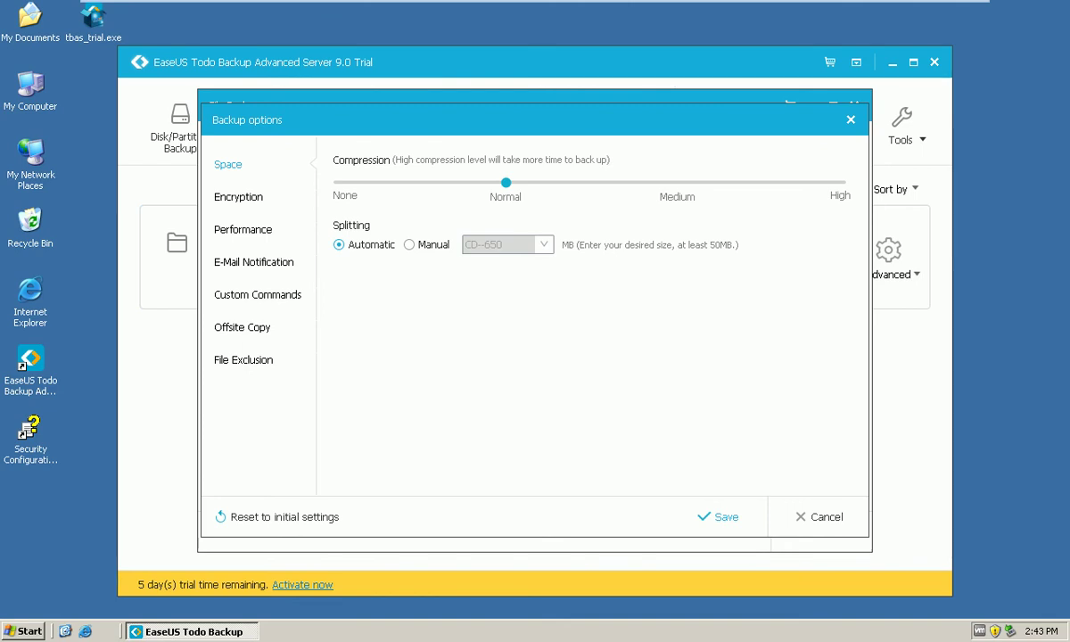
Review the backup options for encryption, performance, e-mail notification, custom commands, offsite copy and file exclusion, leaving them unsaved.
{"action": "left_click", "coordinate": [238, 196]}
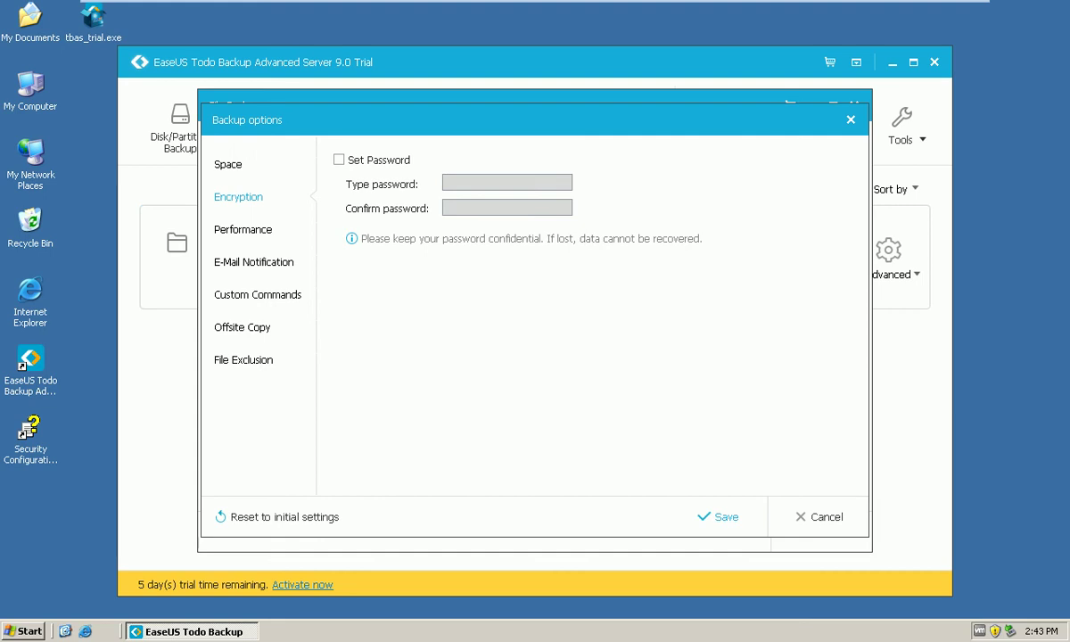
{"action": "left_click", "coordinate": [242, 229]}
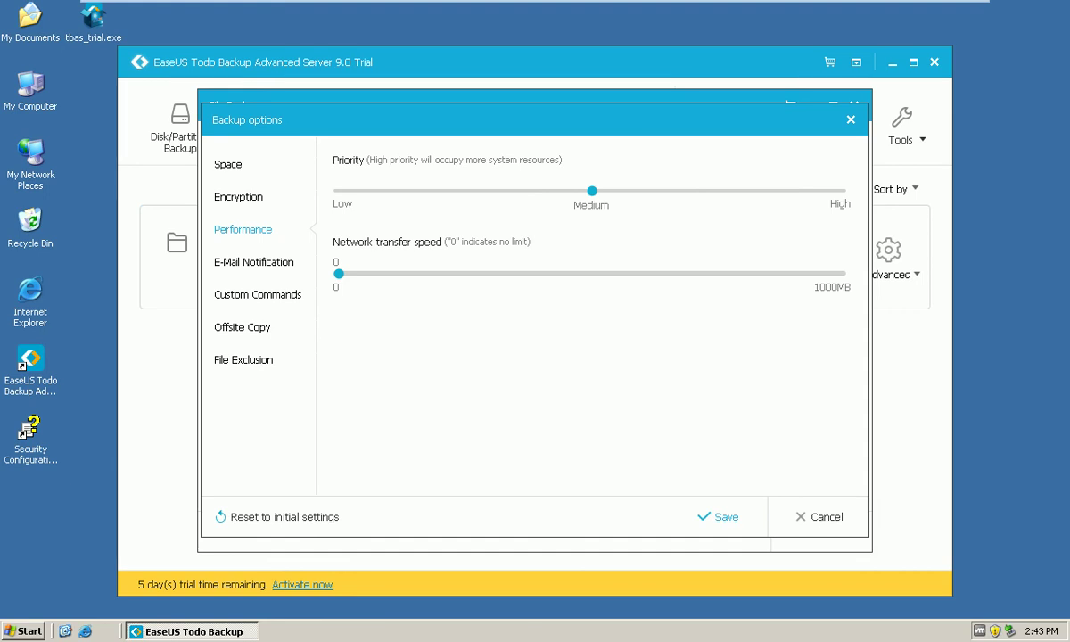
{"action": "left_click", "coordinate": [253, 261]}
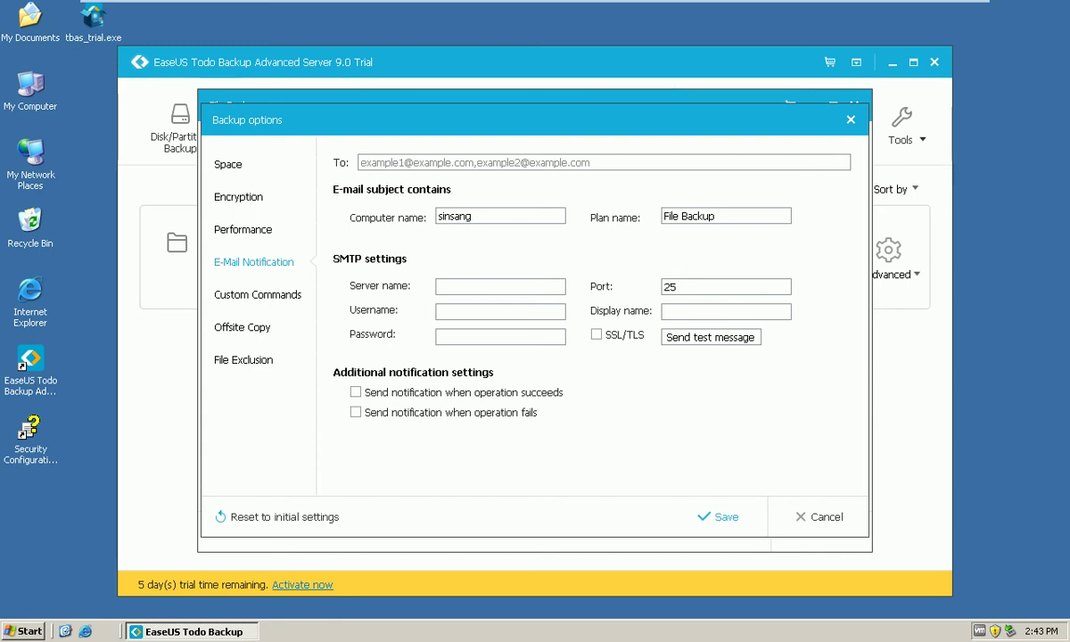
{"action": "left_click", "coordinate": [257, 294]}
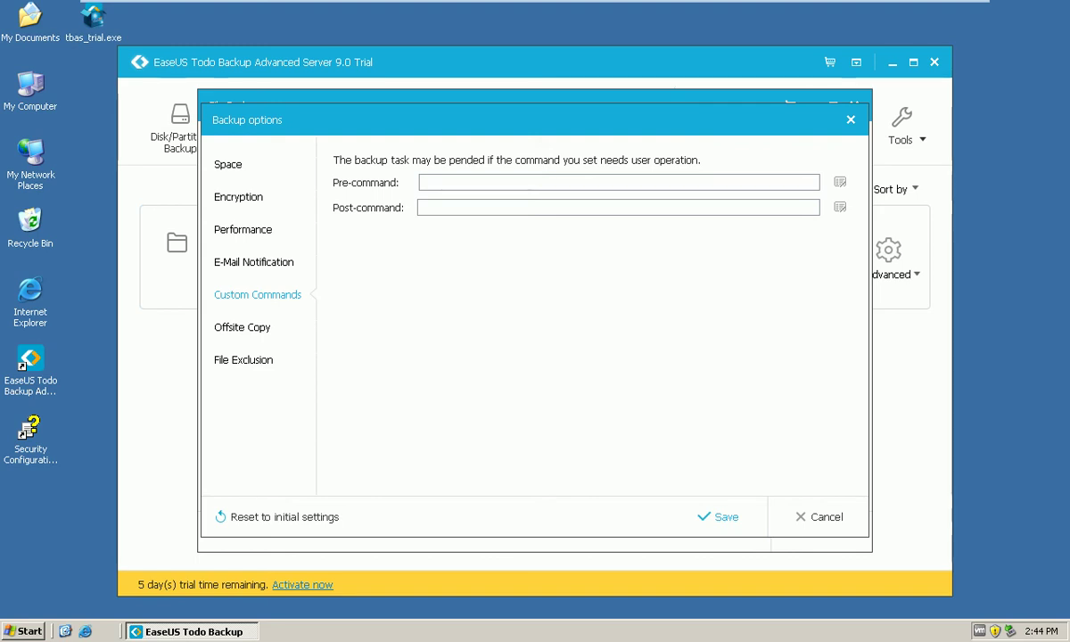
{"action": "left_click", "coordinate": [241, 327]}
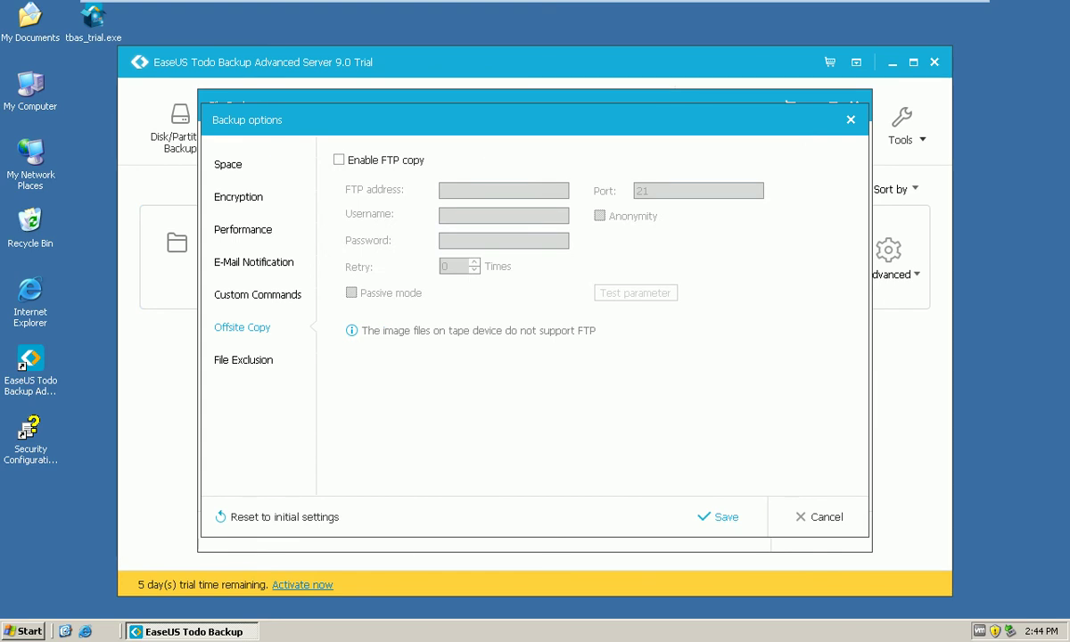
{"action": "left_click", "coordinate": [243, 360]}
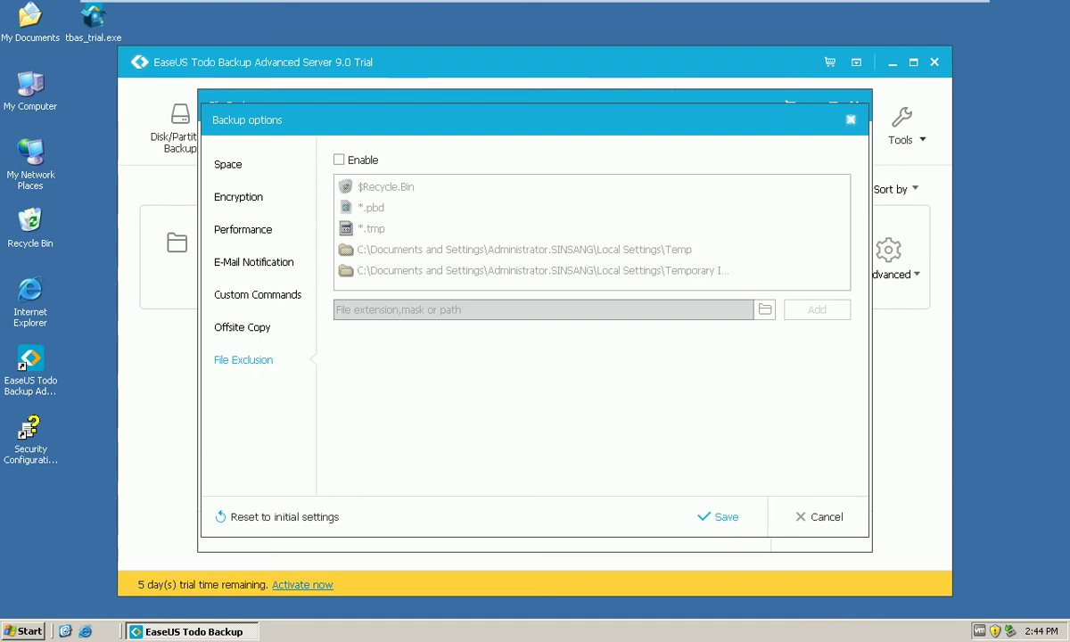
{"action": "left_click", "coordinate": [851, 120]}
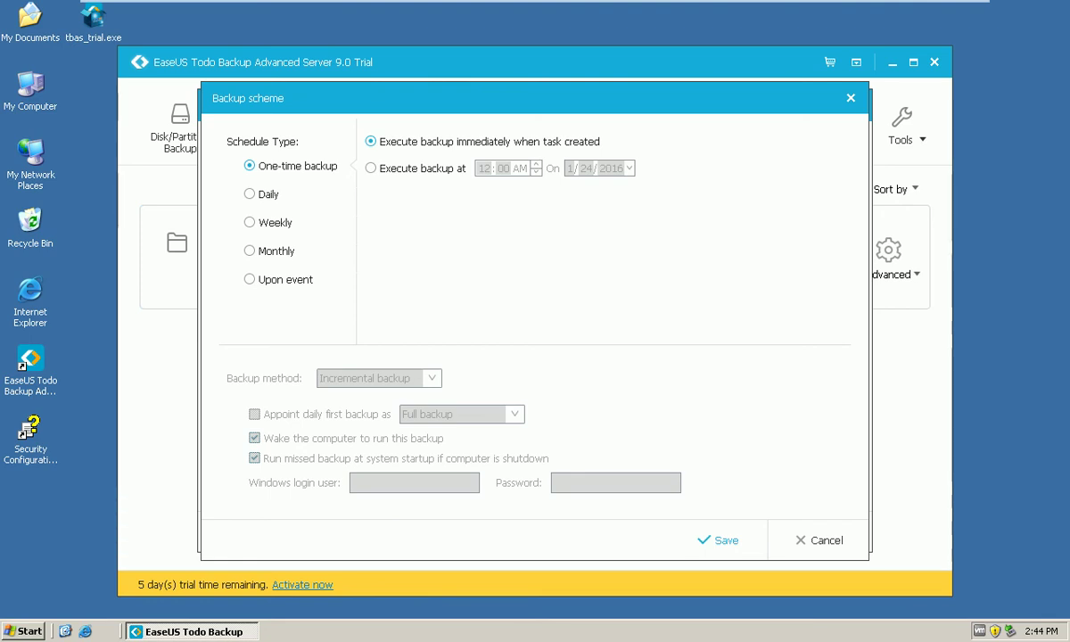
Schedule the backup daily at 12:00 AM using the Incremental backup method and save the scheme.
{"action": "left_click", "coordinate": [251, 194]}
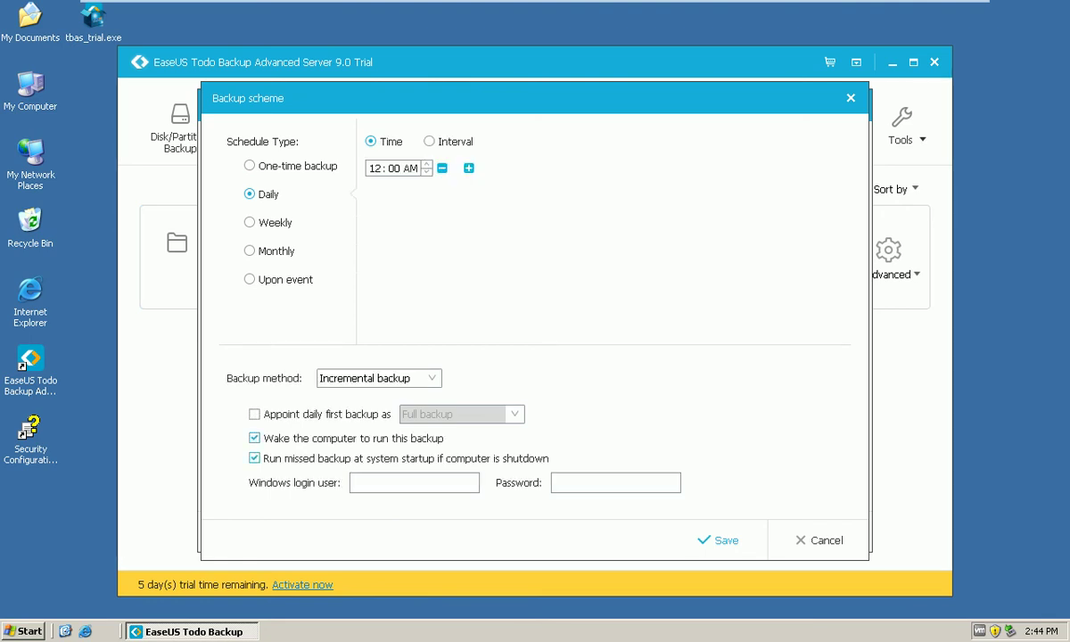
{"action": "left_click", "coordinate": [374, 168]}
{"action": "left_click", "coordinate": [379, 378]}
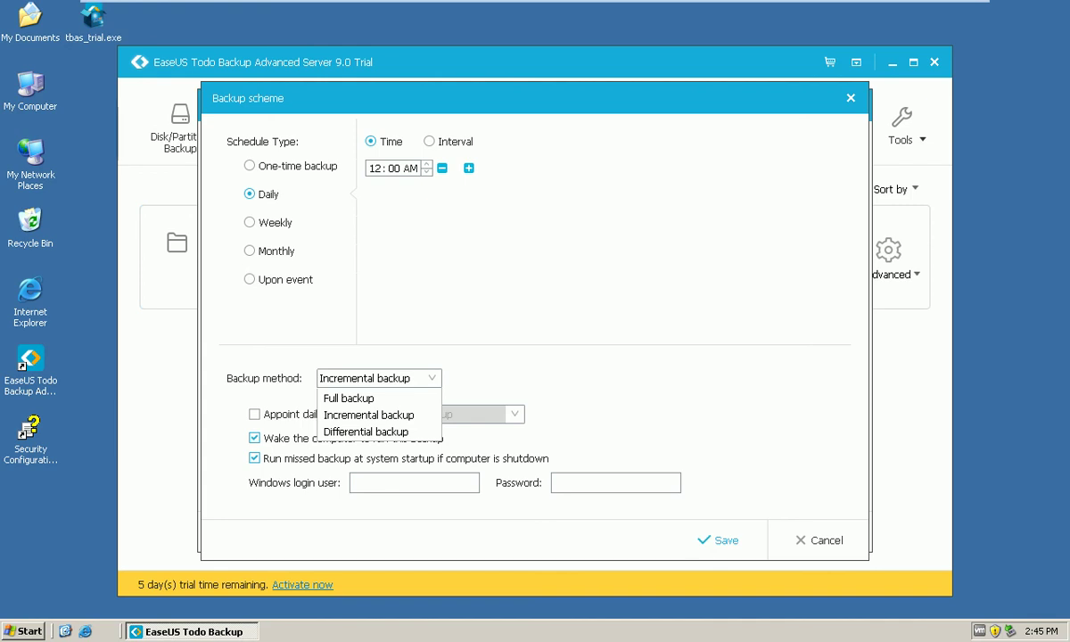
{"action": "left_click", "coordinate": [349, 398]}
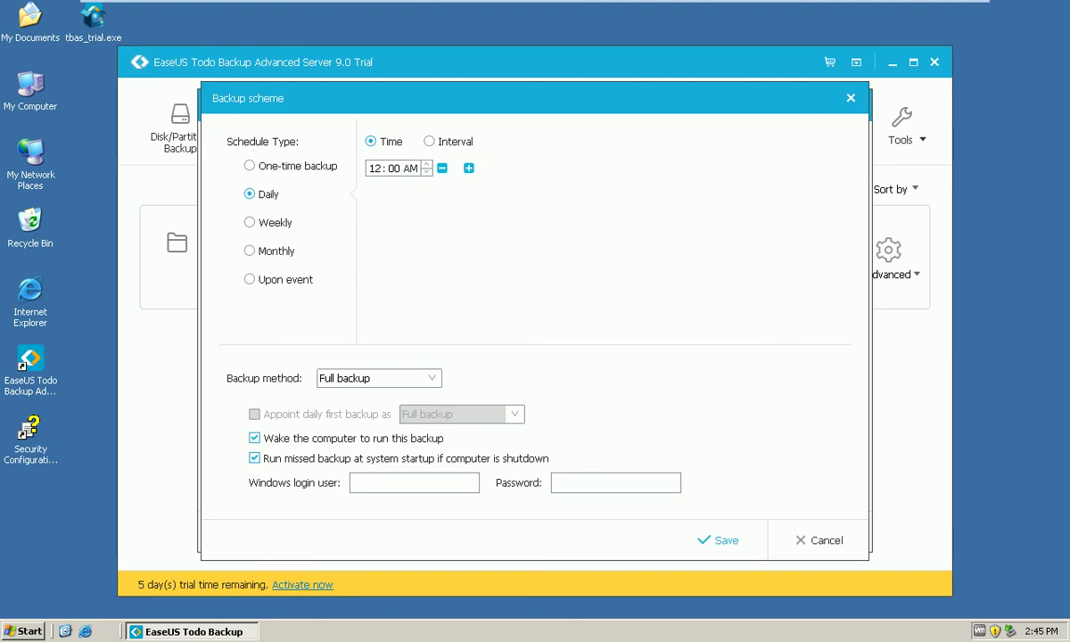
{"action": "left_click", "coordinate": [379, 378]}
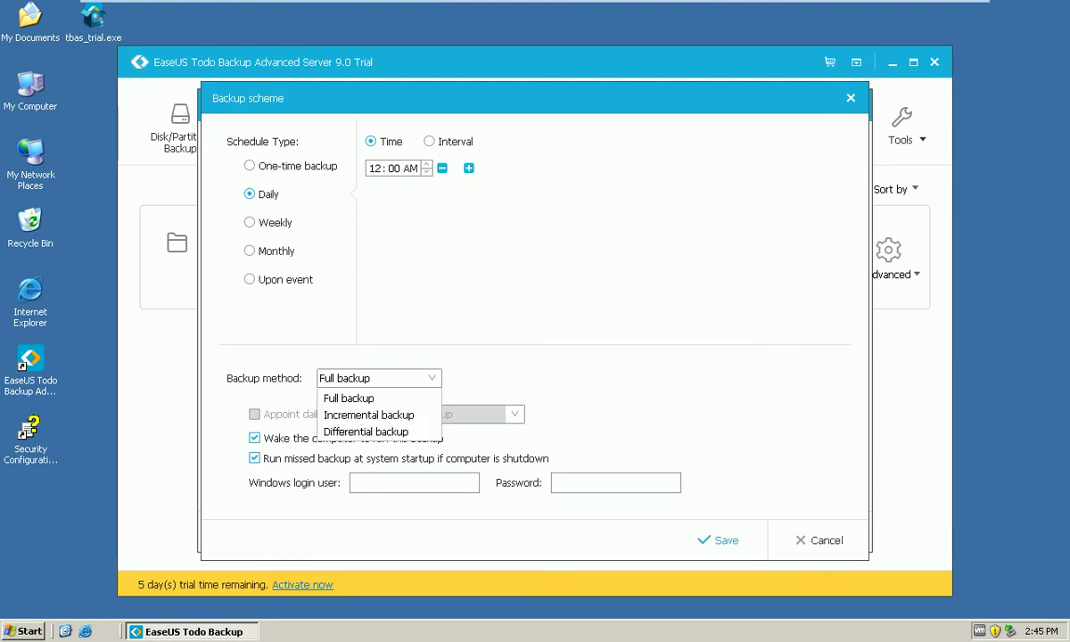
{"action": "left_click", "coordinate": [368, 415]}
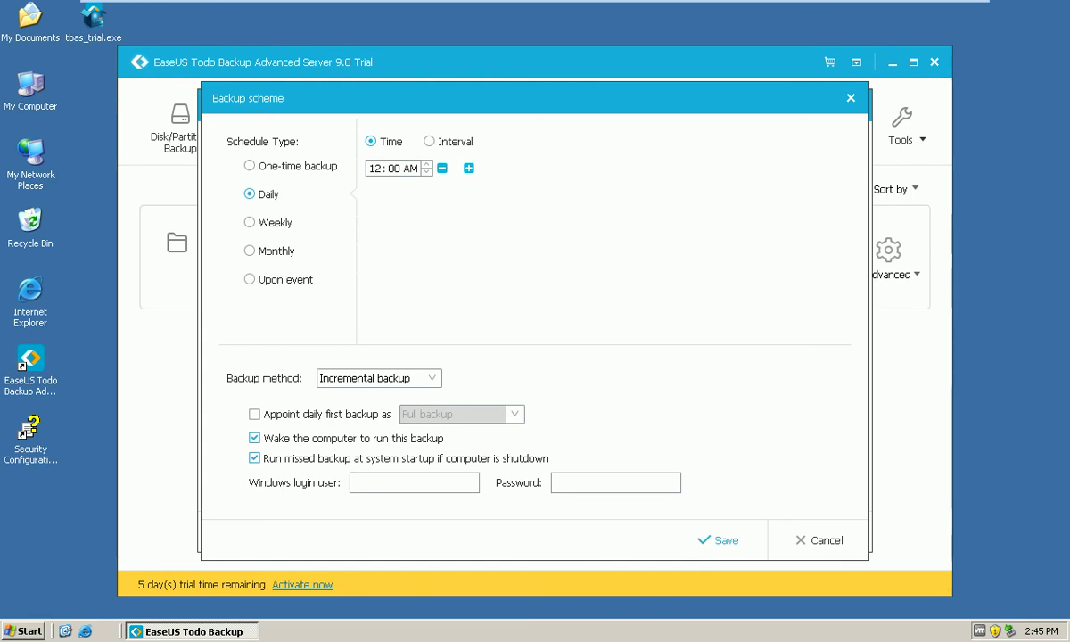
{"action": "left_click", "coordinate": [571, 482]}
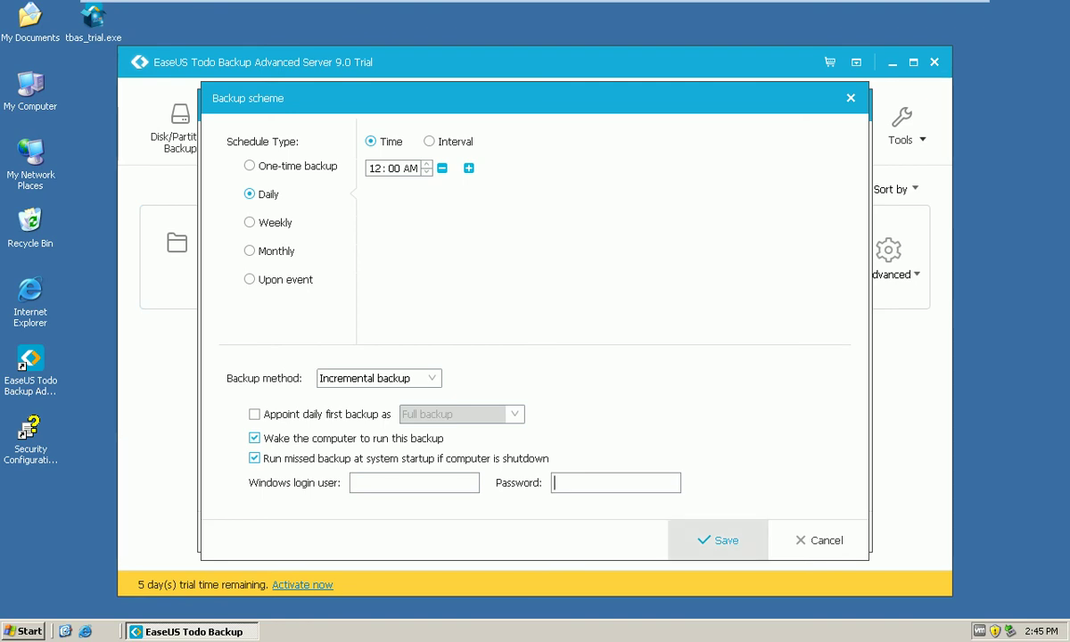
{"action": "left_click", "coordinate": [718, 540]}
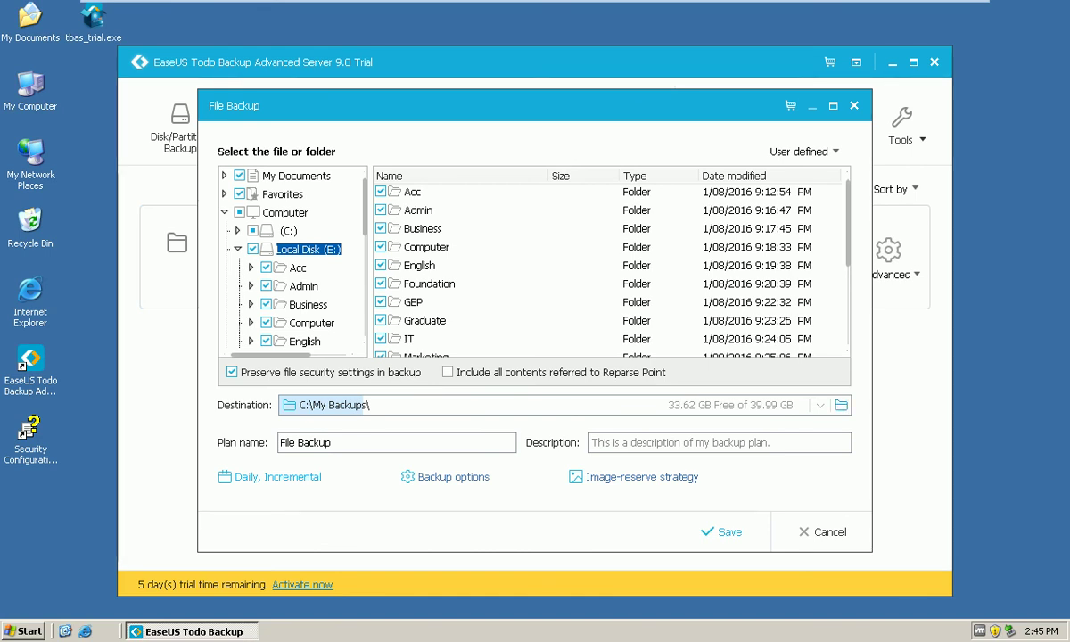
Set the backup destination to the F:\File Backup folder and save the File Backup plan.
{"action": "left_click", "coordinate": [841, 405]}
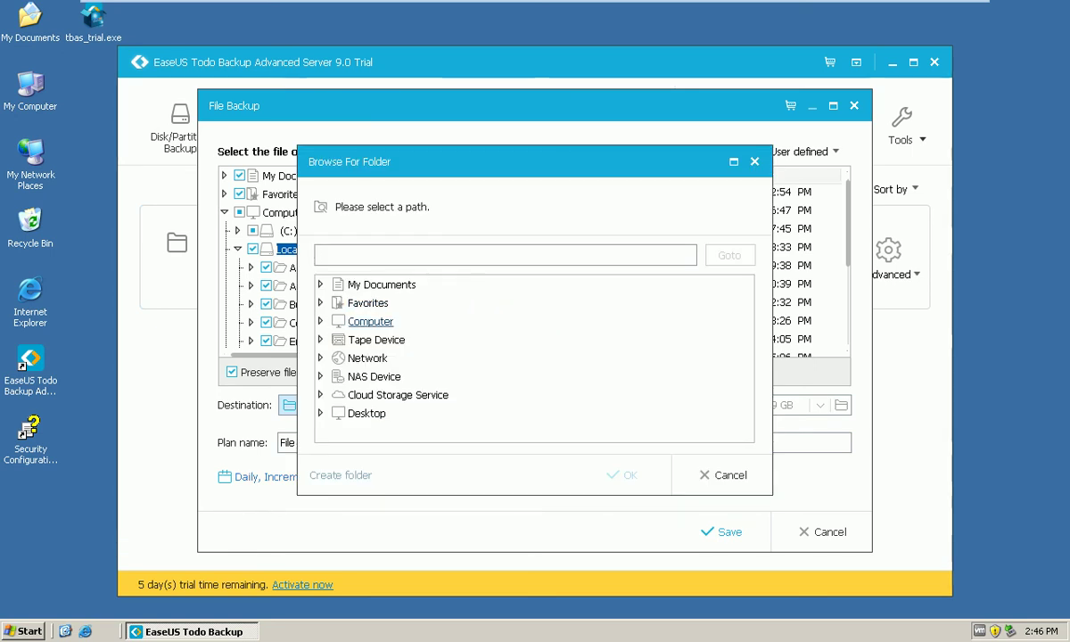
{"action": "left_click", "coordinate": [370, 321]}
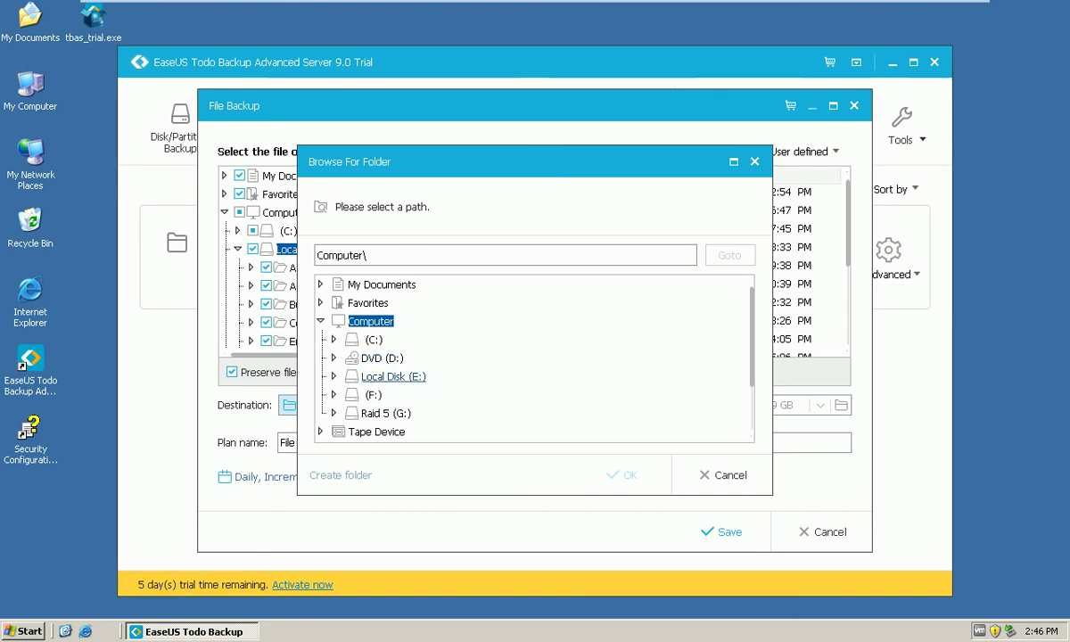
{"action": "left_click", "coordinate": [372, 394]}
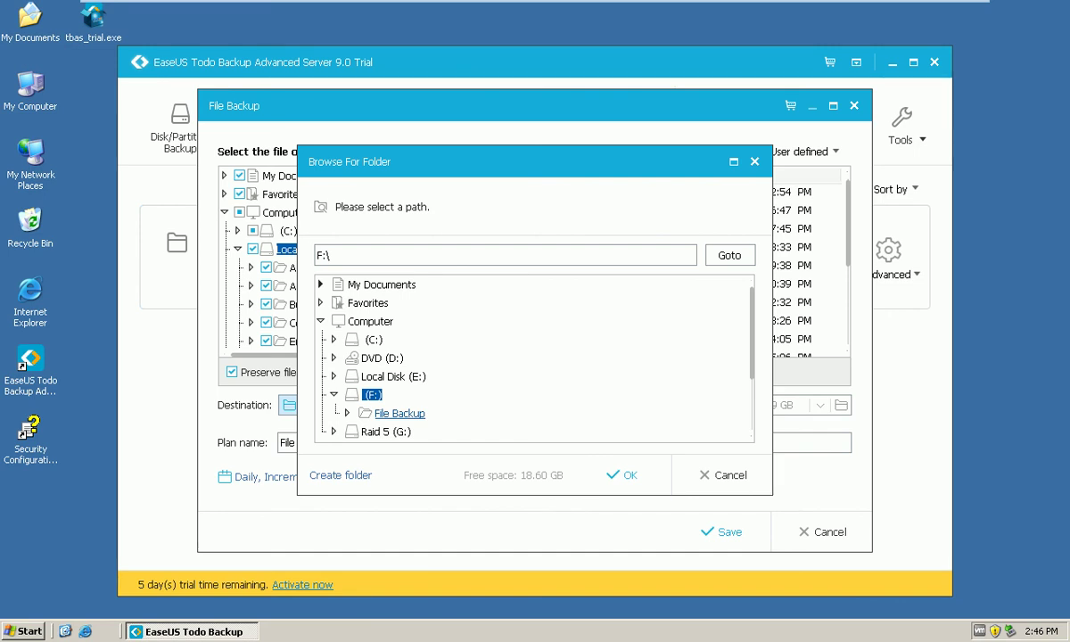
{"action": "left_click", "coordinate": [400, 412]}
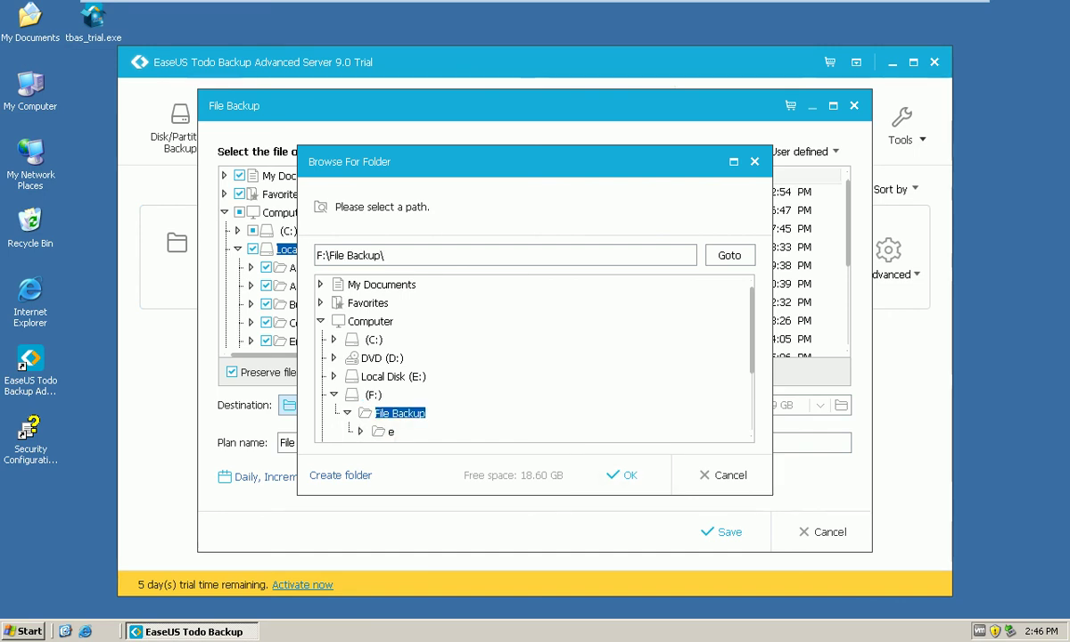
{"action": "left_click", "coordinate": [624, 475]}
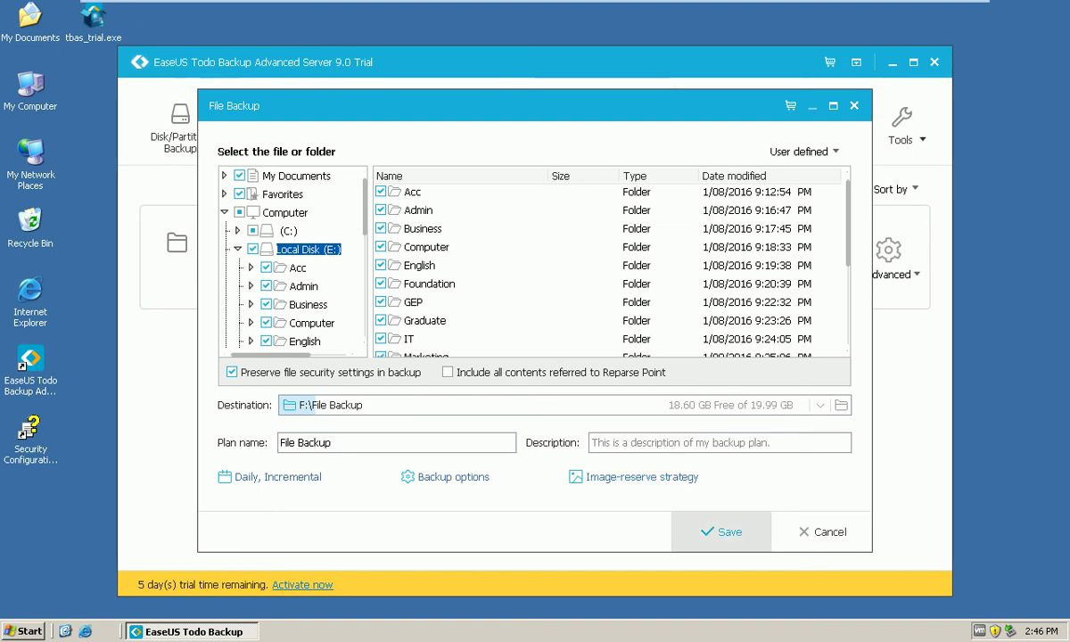
{"action": "left_click", "coordinate": [720, 532]}
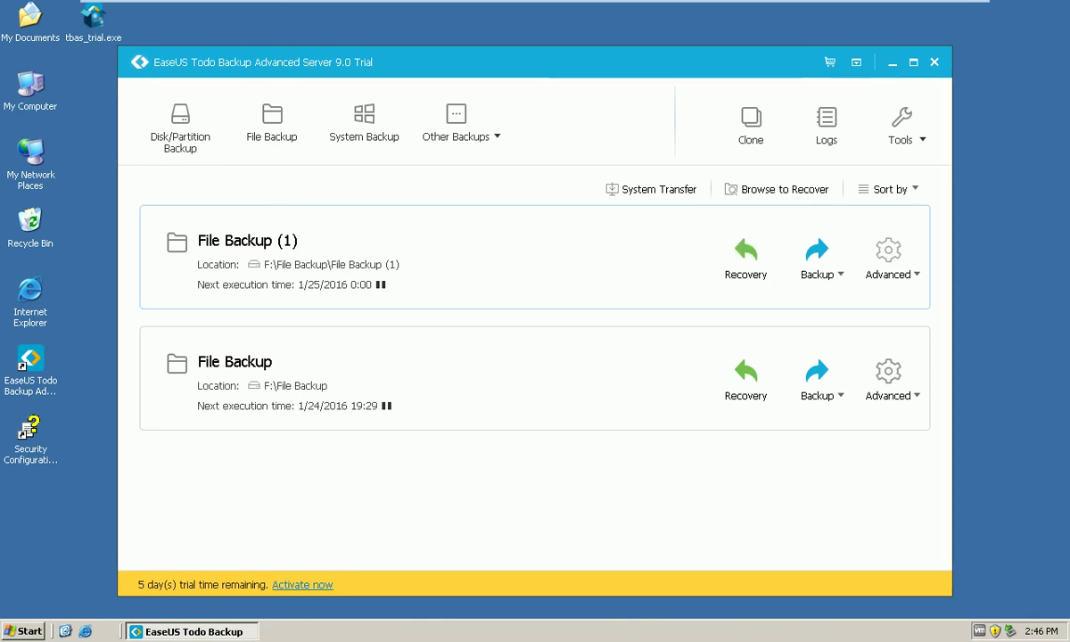
Run an incremental backup of the File Backup (1) plan.
{"action": "left_click", "coordinate": [892, 273]}
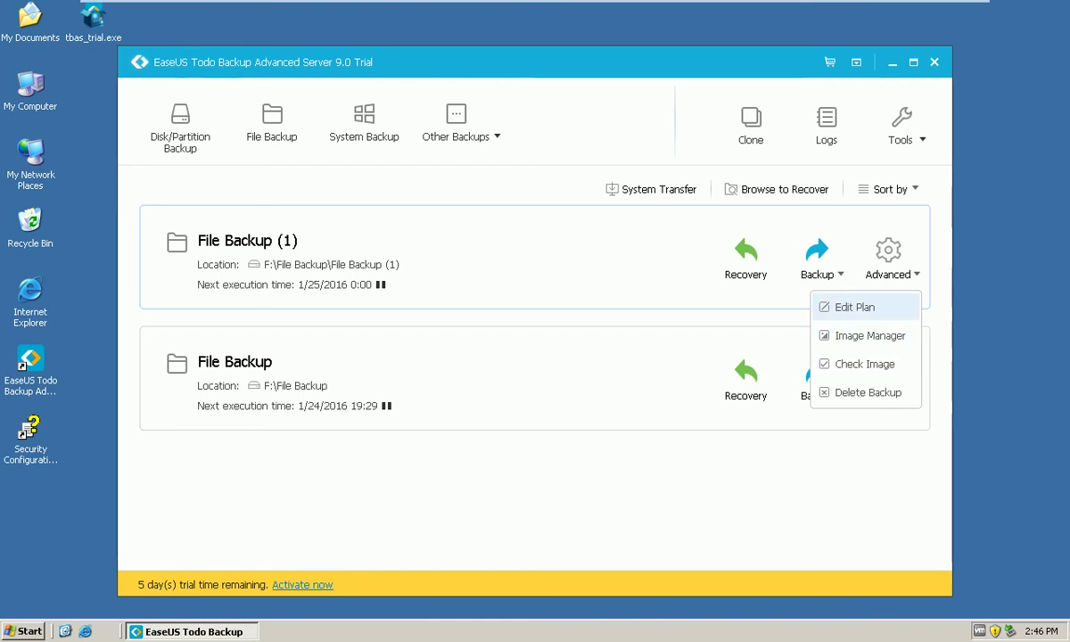
{"action": "left_click", "coordinate": [854, 306]}
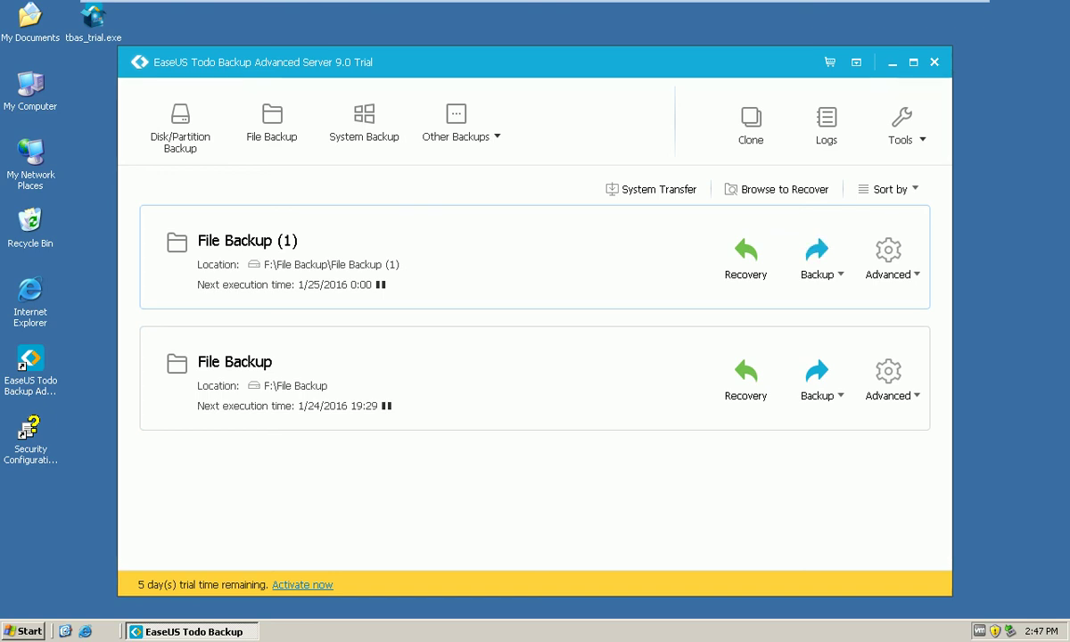
{"action": "left_click", "coordinate": [817, 259]}
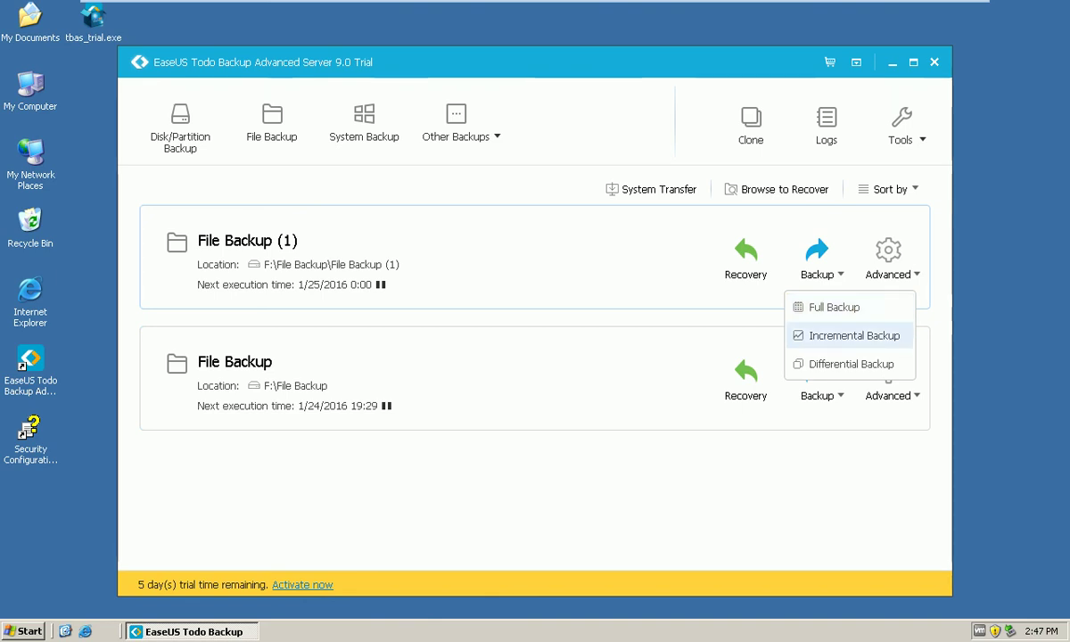
{"action": "left_click", "coordinate": [854, 335]}
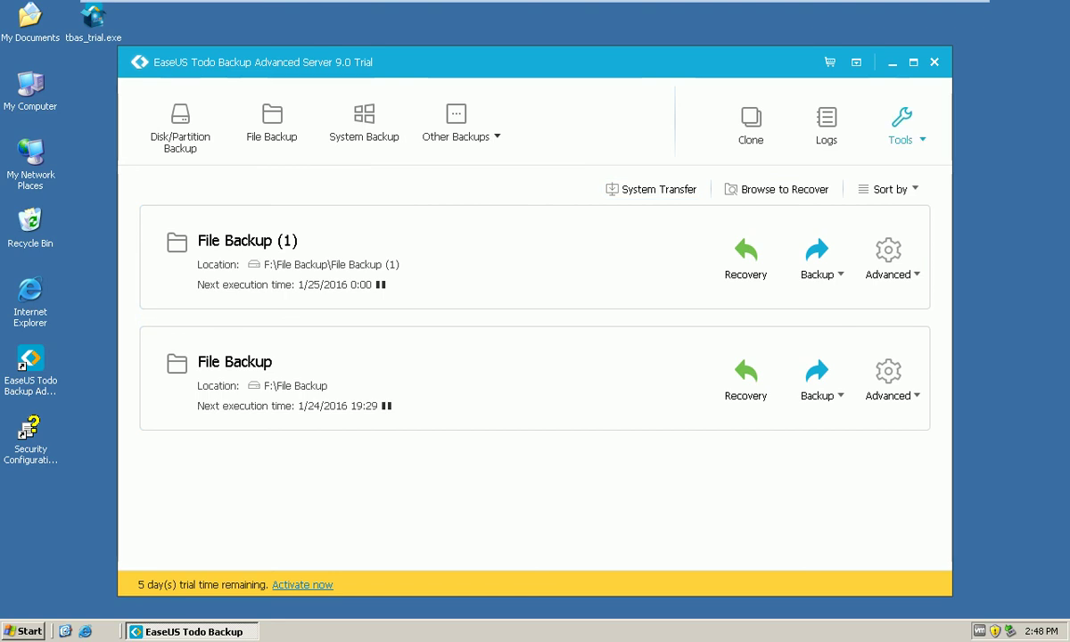
Minimize the backup program and inspect the backup image in F:\File Backup\File Backup (1) through My Computer, closing the folder when finished.
{"action": "left_click", "coordinate": [891, 63]}
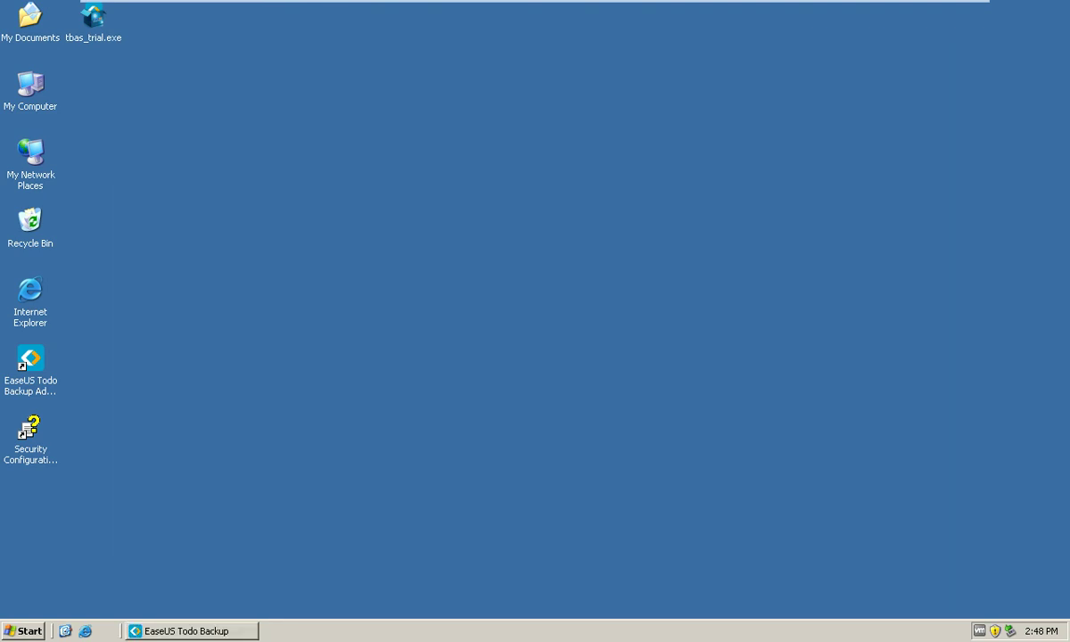
{"action": "double_click", "coordinate": [30, 90]}
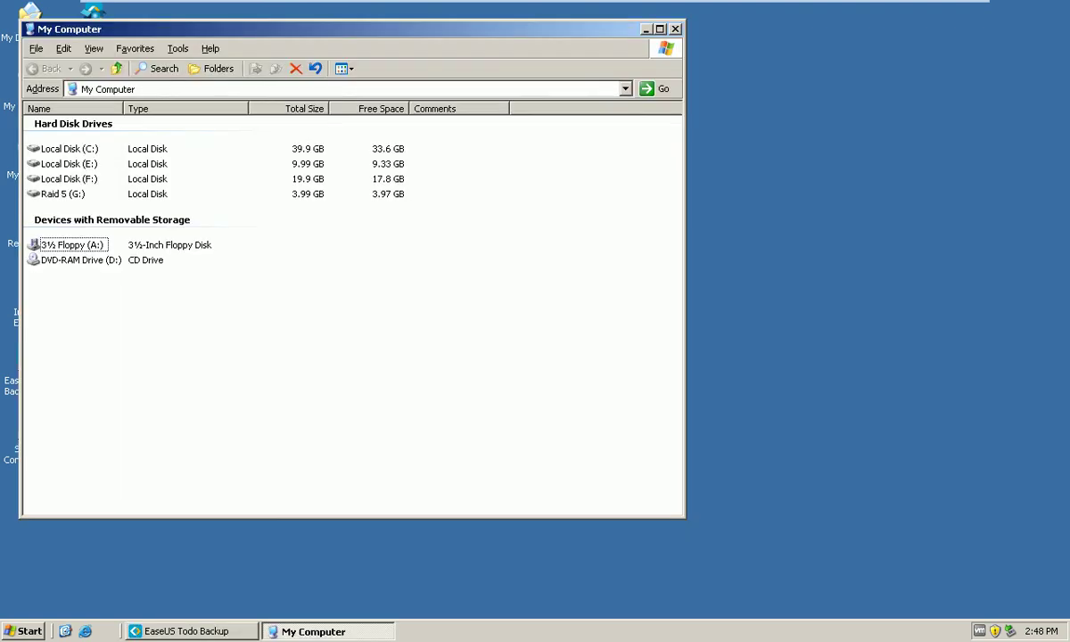
{"action": "key", "text": "Up"}
{"action": "key", "text": "Up"}
{"action": "key", "text": "Return"}
{"action": "key", "text": "Return"}
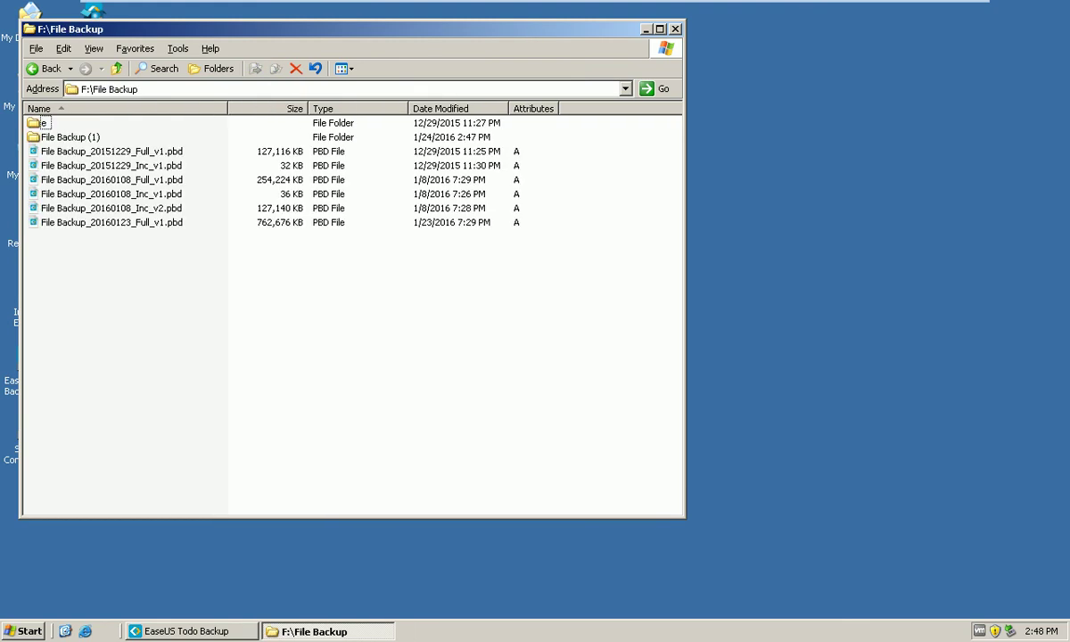
{"action": "key", "text": "Down"}
{"action": "key", "text": "Return"}
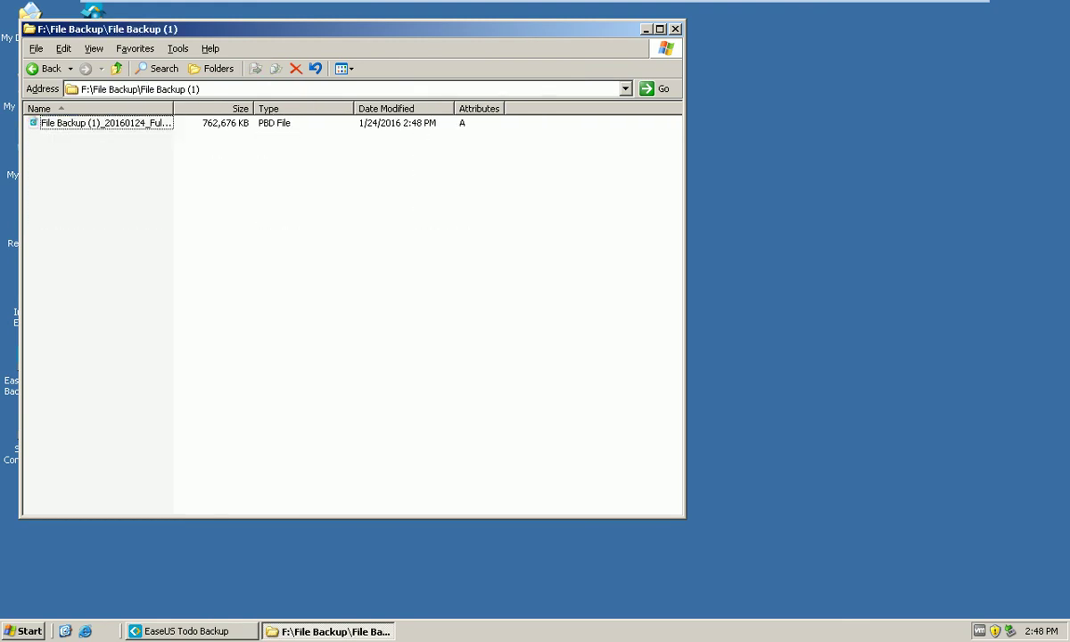
{"action": "key", "text": "Down"}
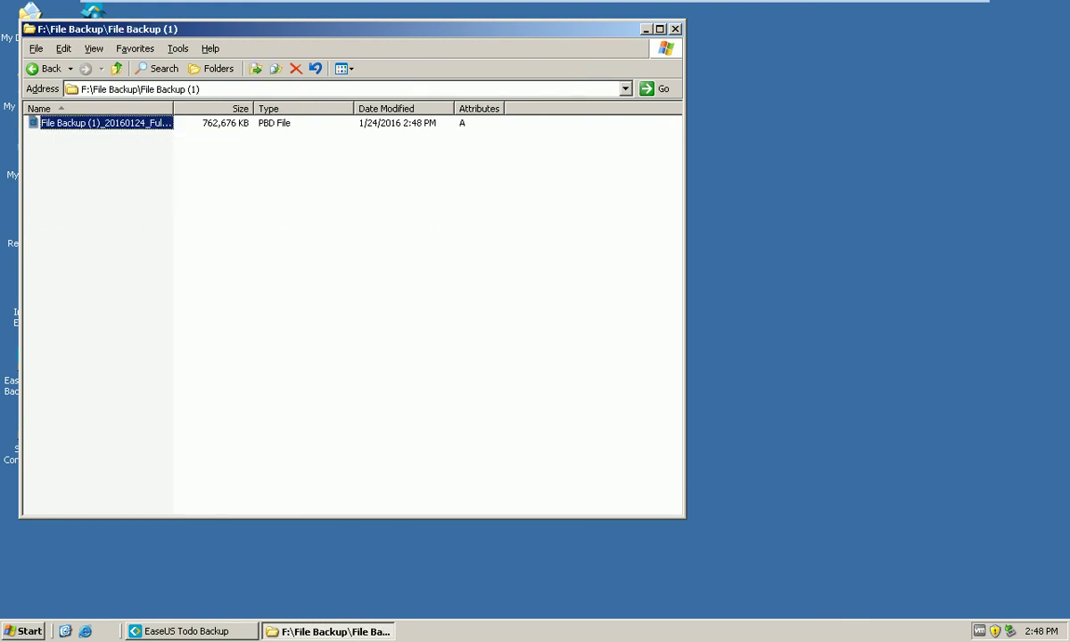
{"action": "key", "text": "ctrl+space"}
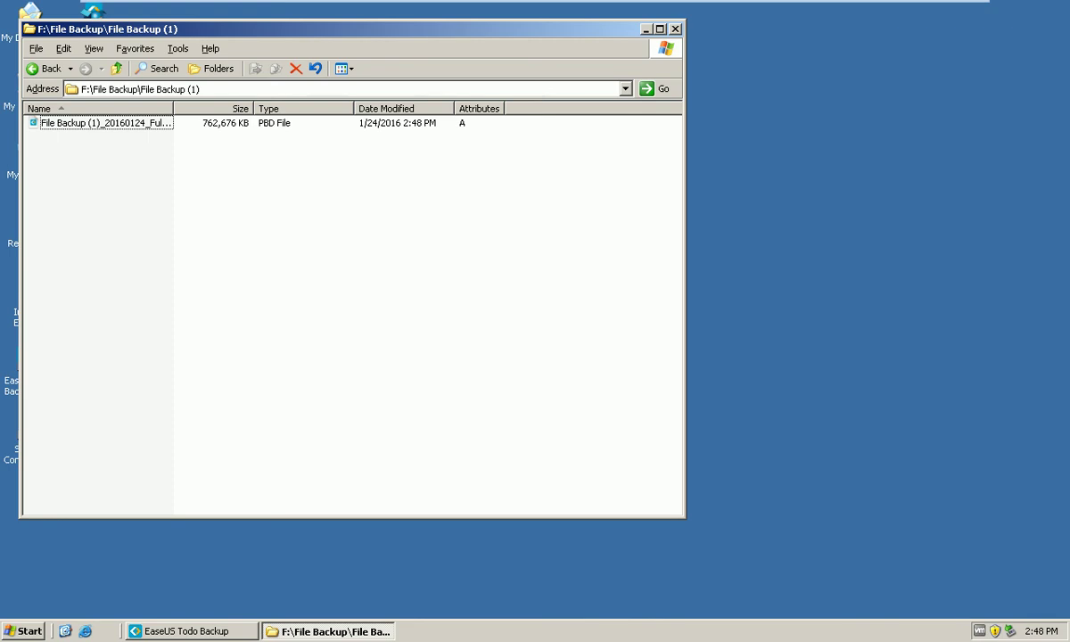
{"action": "left_click", "coordinate": [675, 29]}
Select the EaseUS Todo Backup shortcut on the desktop.
{"action": "left_click", "coordinate": [31, 359]}
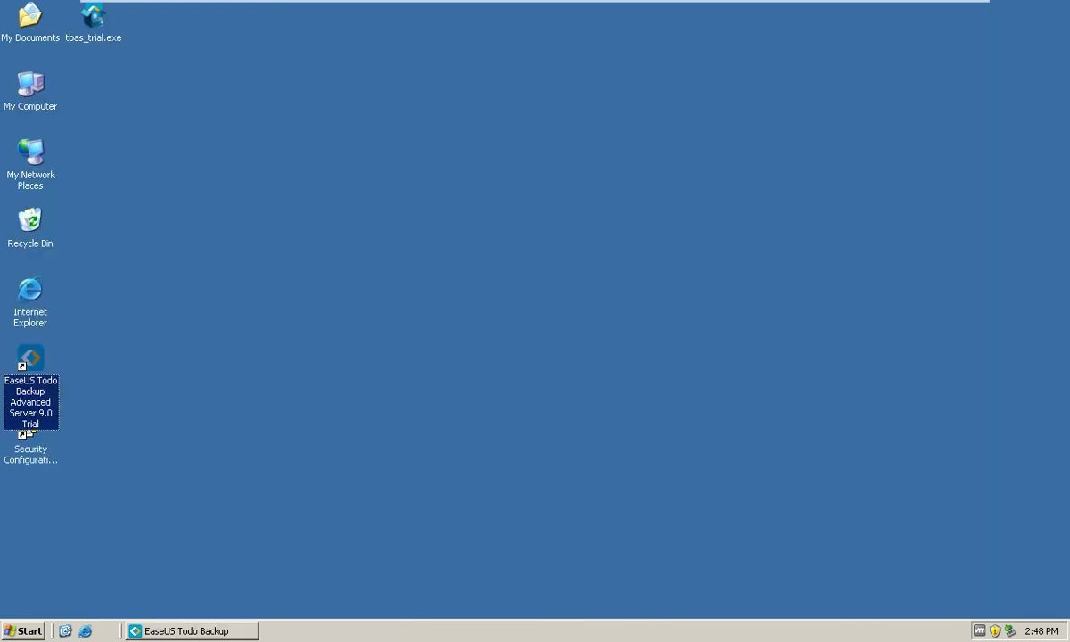